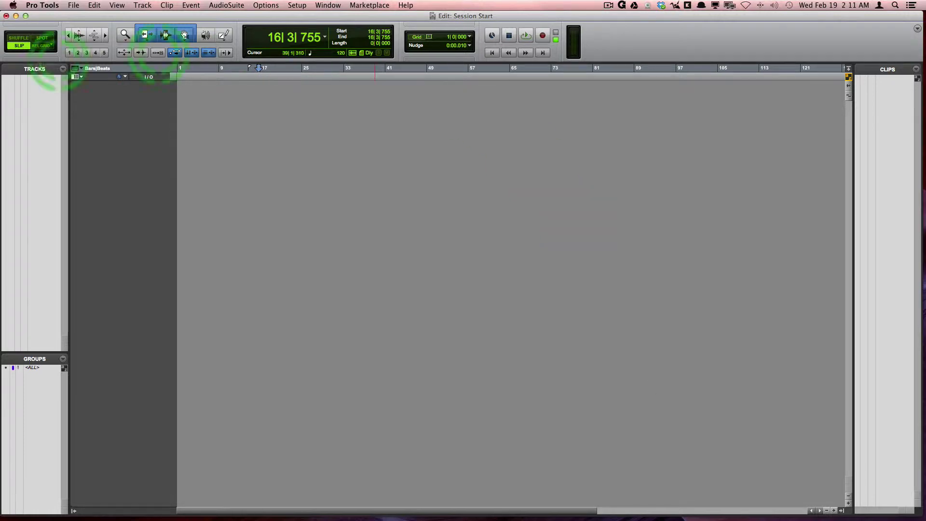
Switch from Edit to Mix, back to Edit, then return to the Mix window with Command+=
{"action": "left_click", "coordinate": [328, 4]}
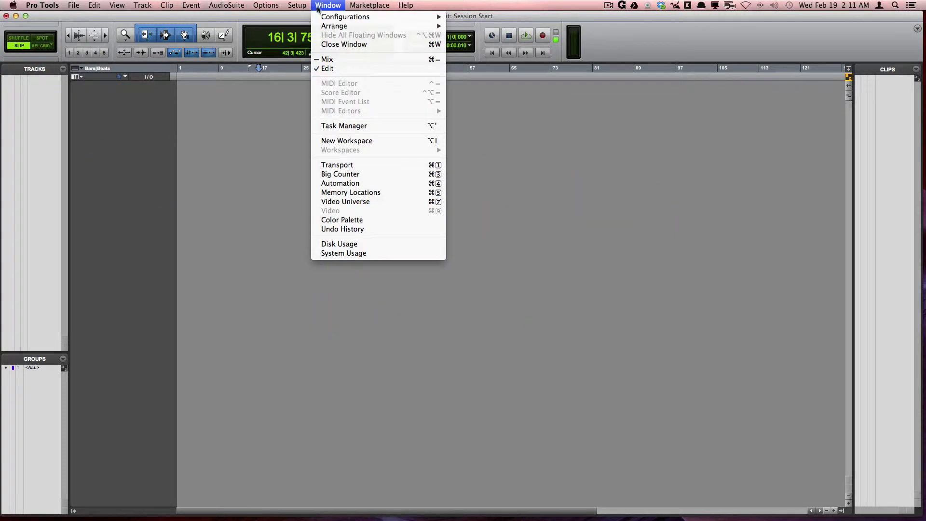
{"action": "left_click", "coordinate": [333, 59]}
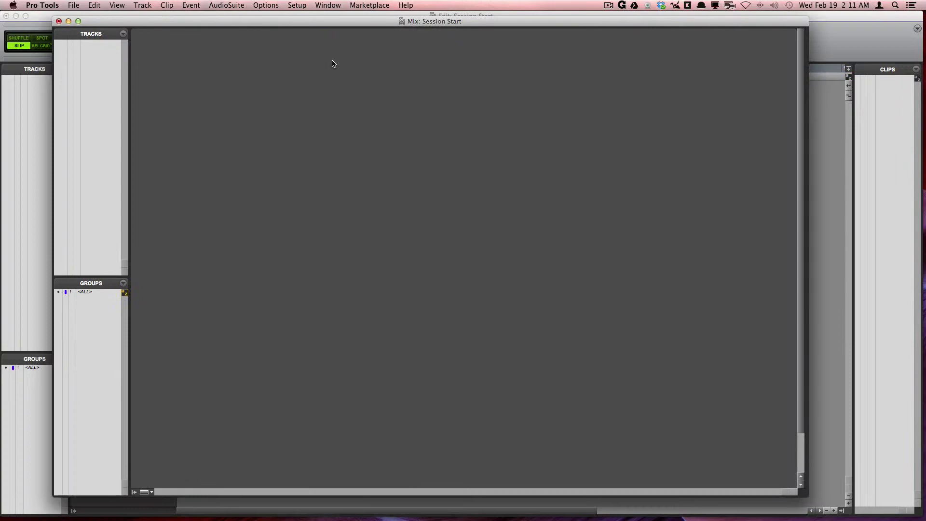
{"action": "left_click", "coordinate": [328, 4]}
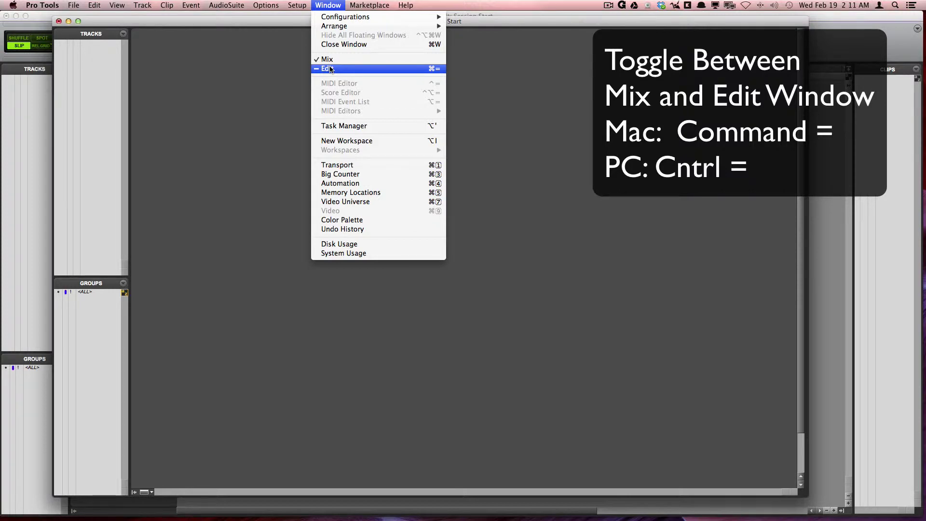
{"action": "left_click", "coordinate": [250, 117]}
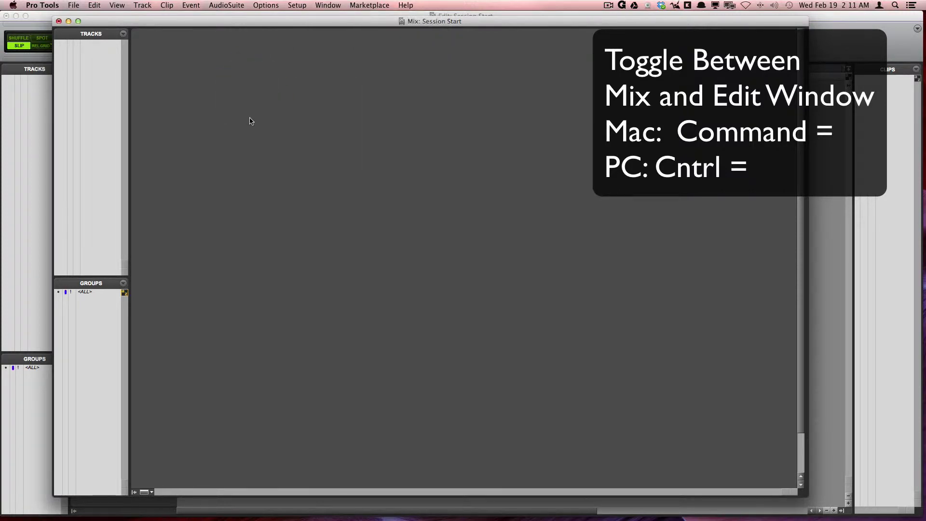
{"action": "key", "text": "super+equal"}
{"action": "key", "text": "super+equal"}
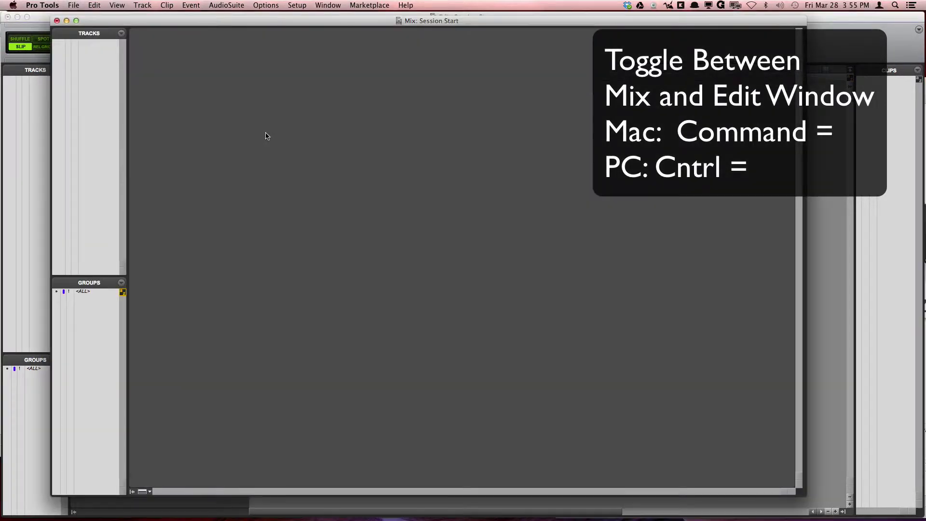
Create 3 new mono audio tracks in Samples, named Audio 1 to Audio 3
{"action": "left_click", "coordinate": [266, 135]}
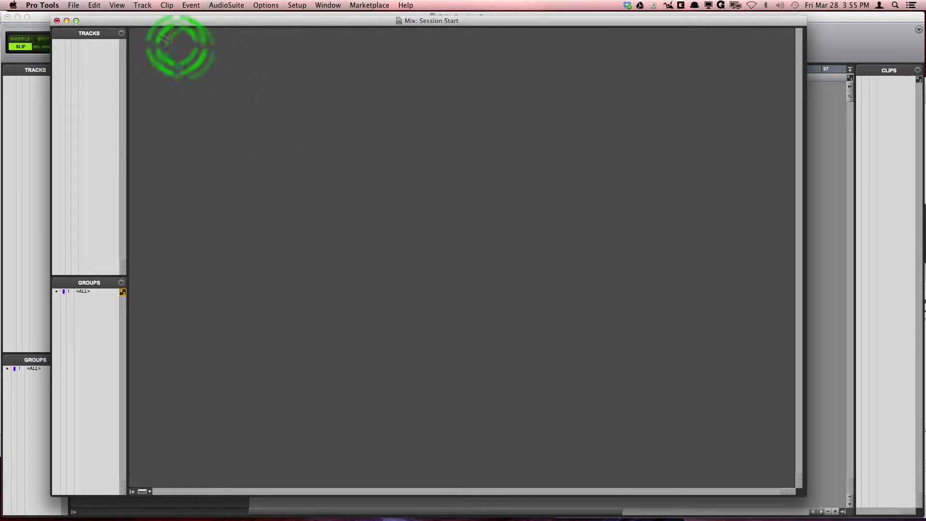
{"action": "left_click", "coordinate": [146, 7]}
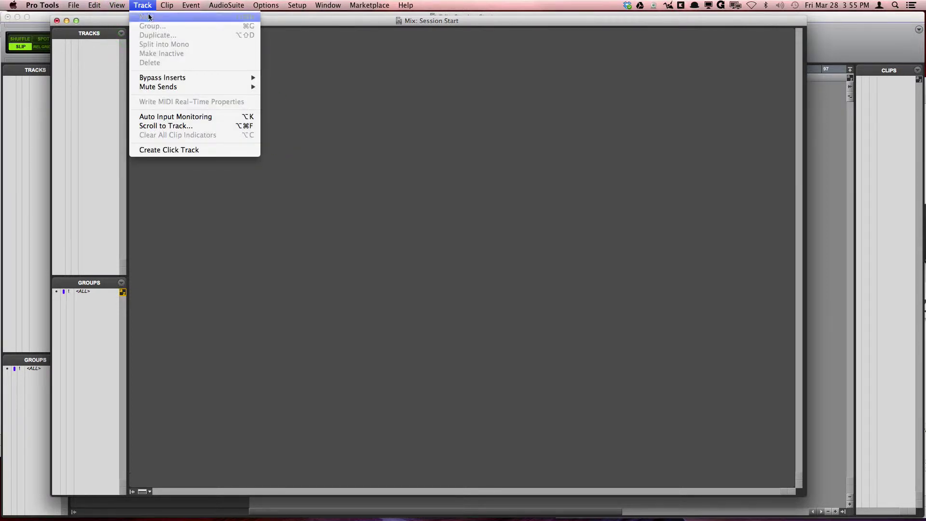
{"action": "left_click", "coordinate": [148, 17]}
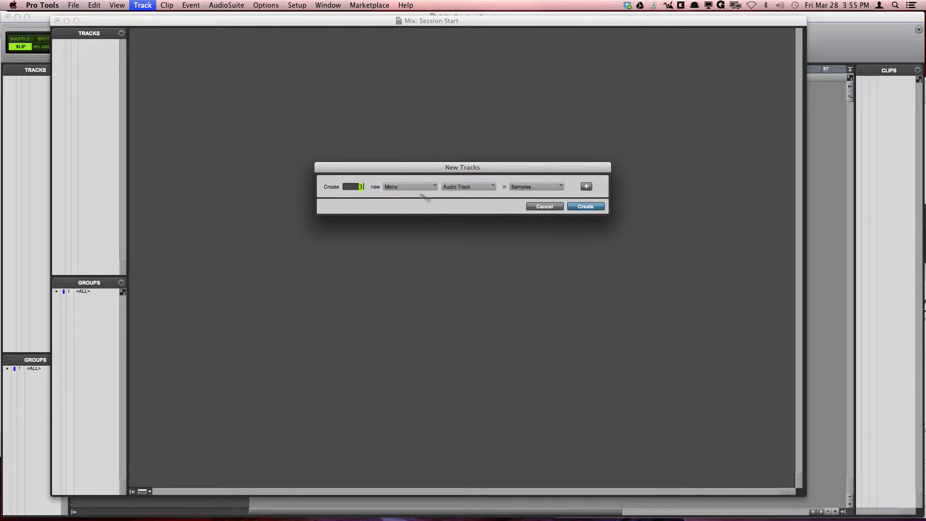
{"action": "left_click", "coordinate": [461, 192]}
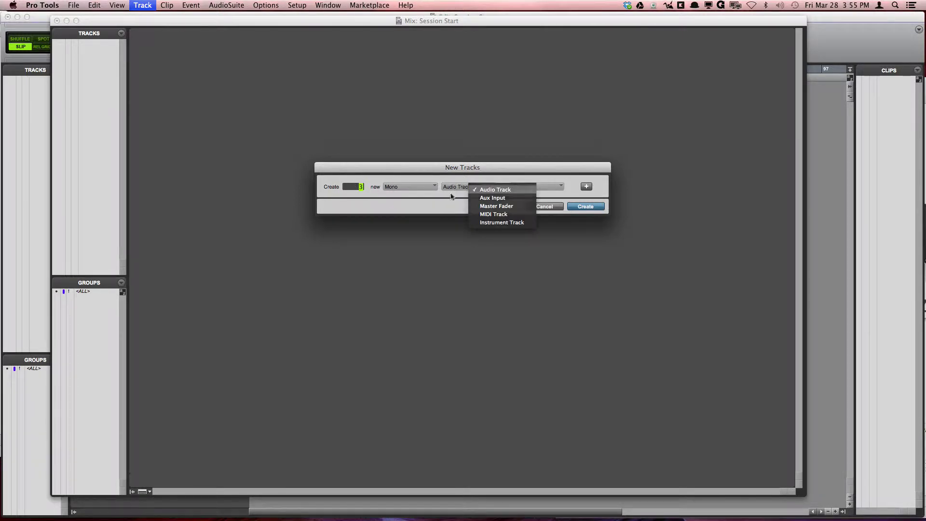
{"action": "left_click", "coordinate": [465, 185]}
{"action": "left_click", "coordinate": [578, 208]}
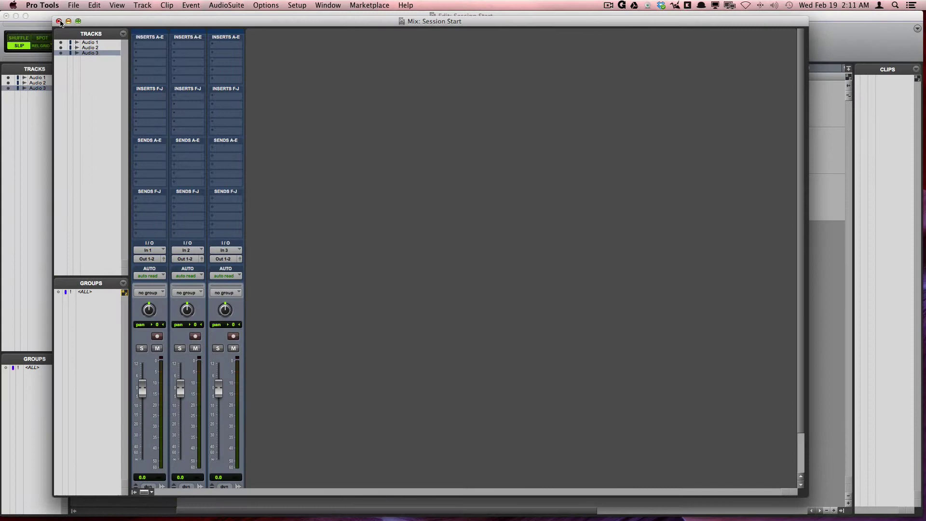
In the Edit window, select bars 21–38 on Audio 1 and toggle toolbar MIDI Controls on and off
{"action": "key", "text": "super+equal"}
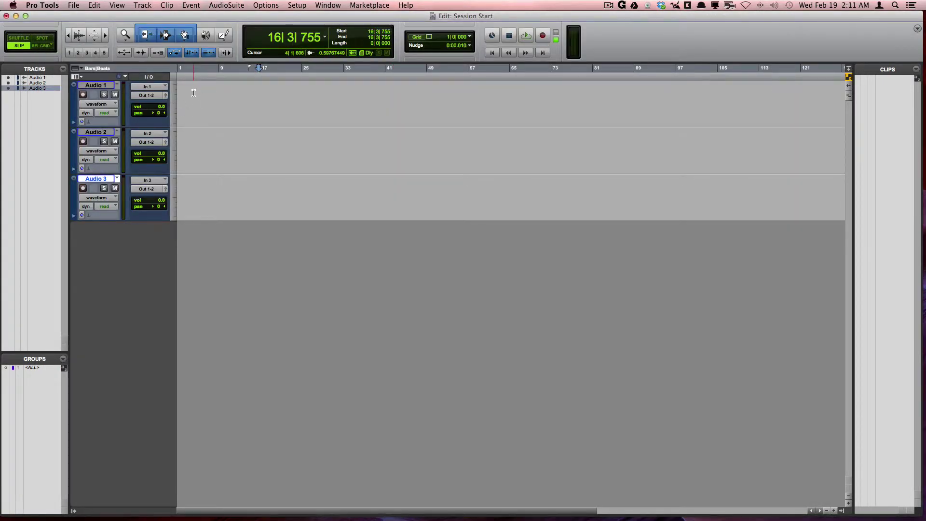
{"action": "left_click_drag", "start_coordinate": [193, 93], "coordinate": [391, 95]}
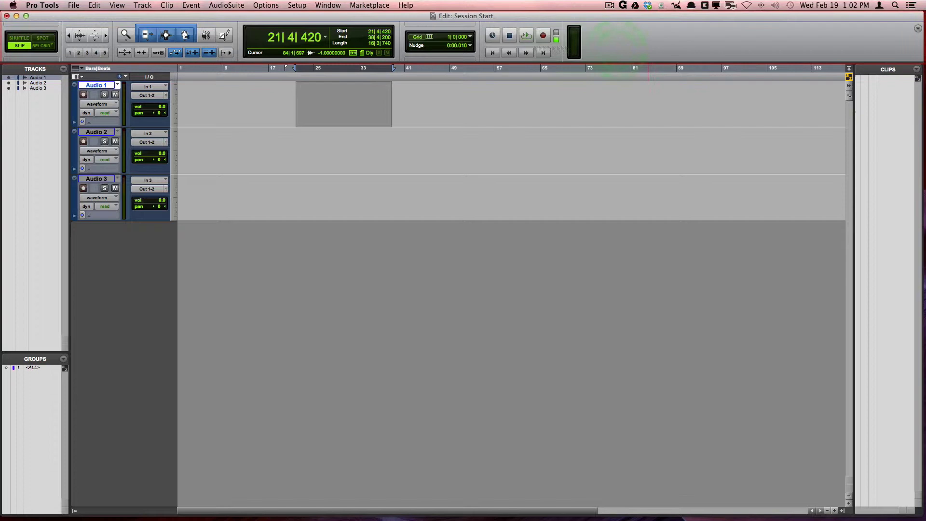
{"action": "right_click", "coordinate": [630, 38]}
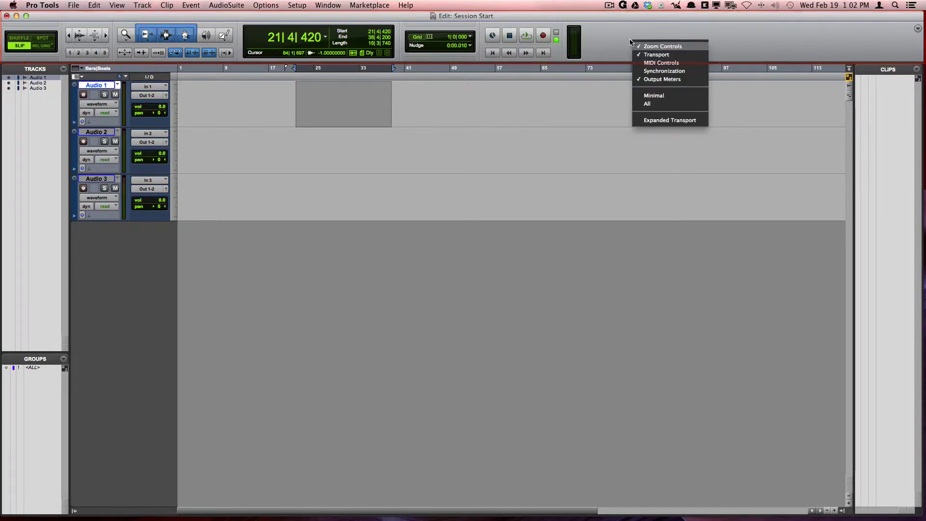
{"action": "left_click", "coordinate": [654, 64]}
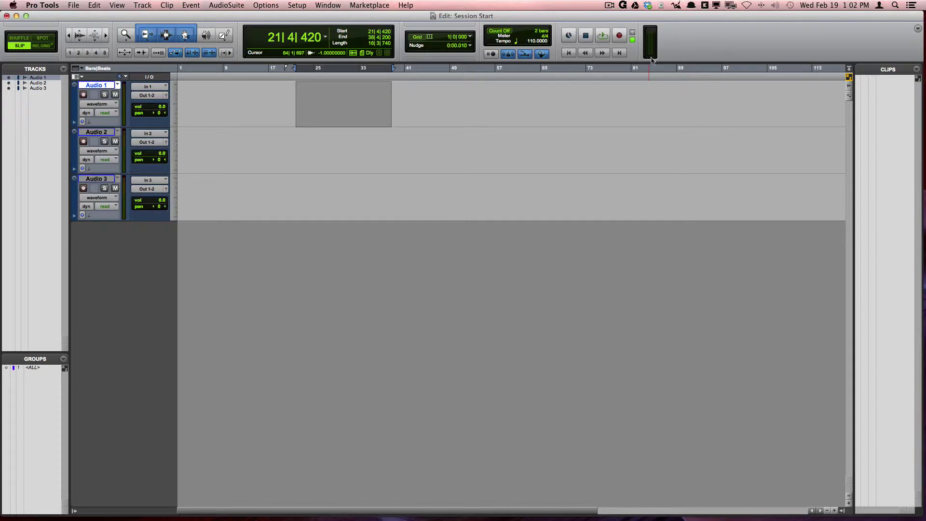
{"action": "right_click", "coordinate": [686, 42]}
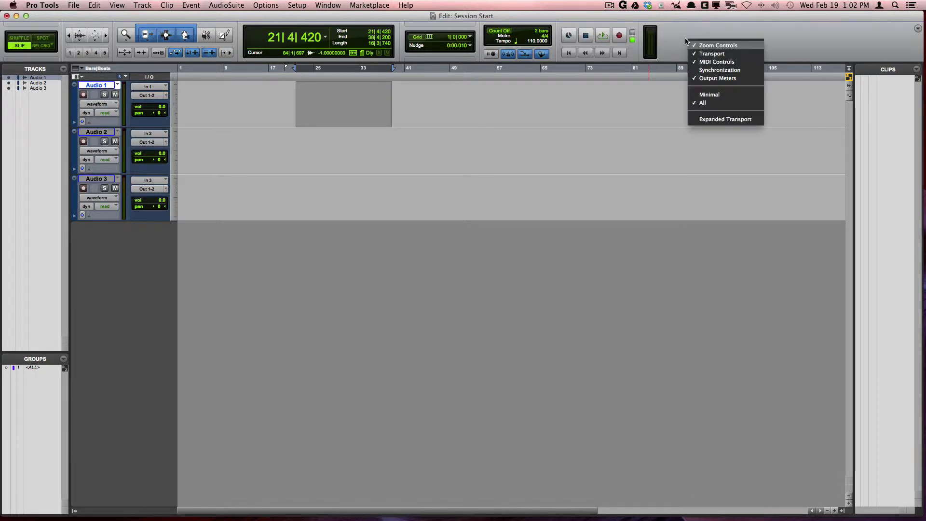
{"action": "left_click", "coordinate": [697, 62]}
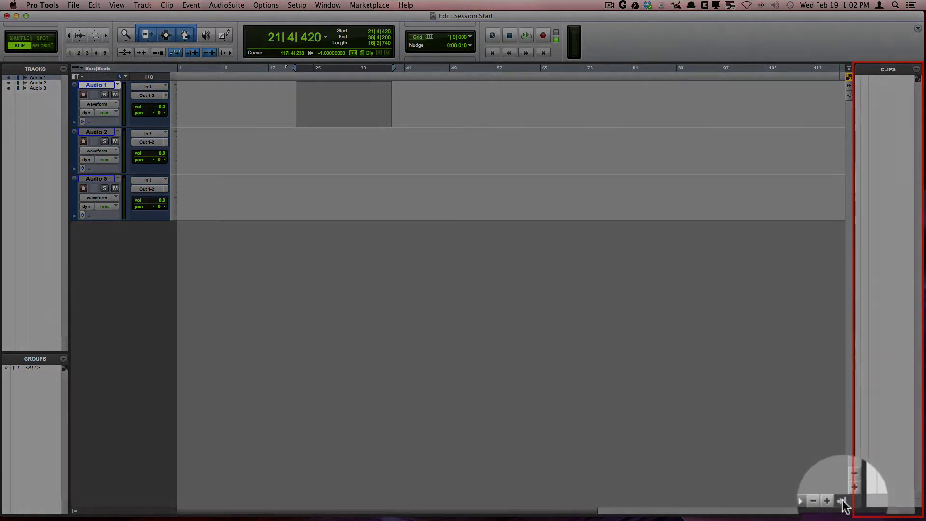
{"action": "left_click", "coordinate": [843, 510]}
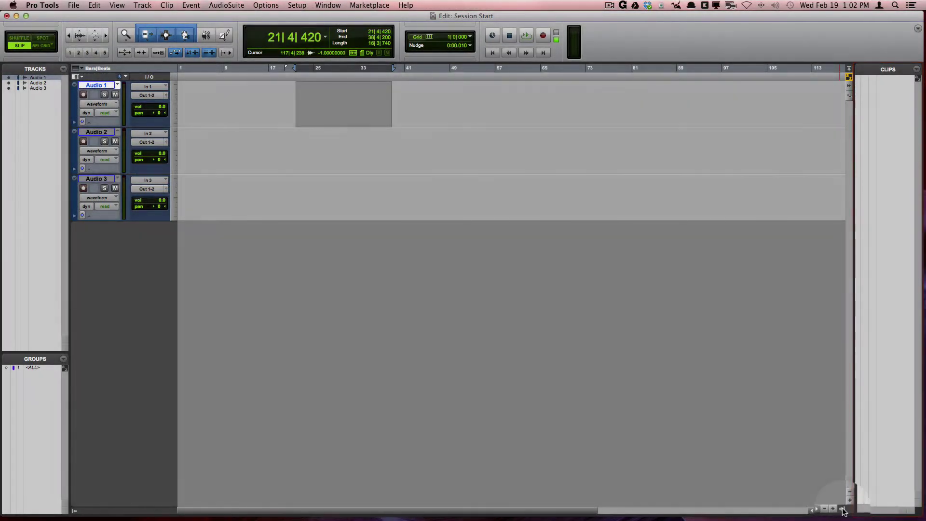
{"action": "left_click", "coordinate": [910, 510]}
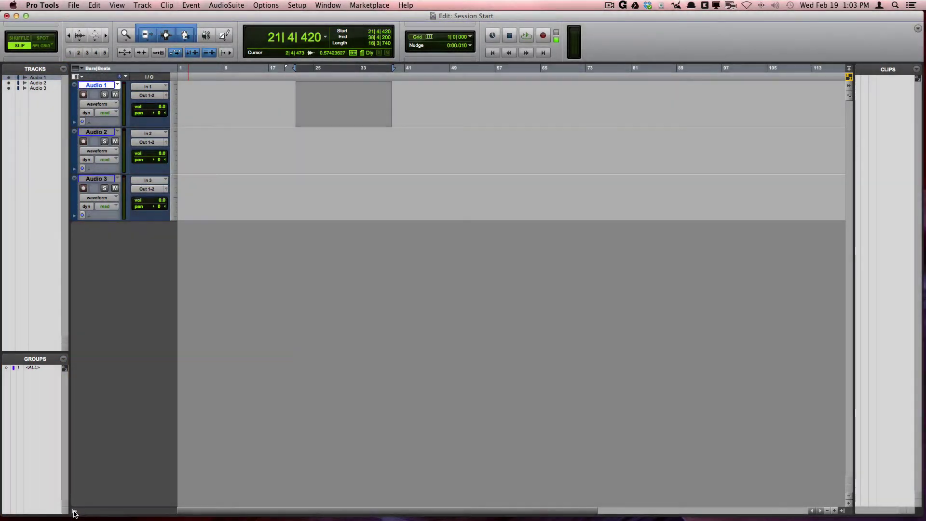
{"action": "left_click", "coordinate": [74, 510]}
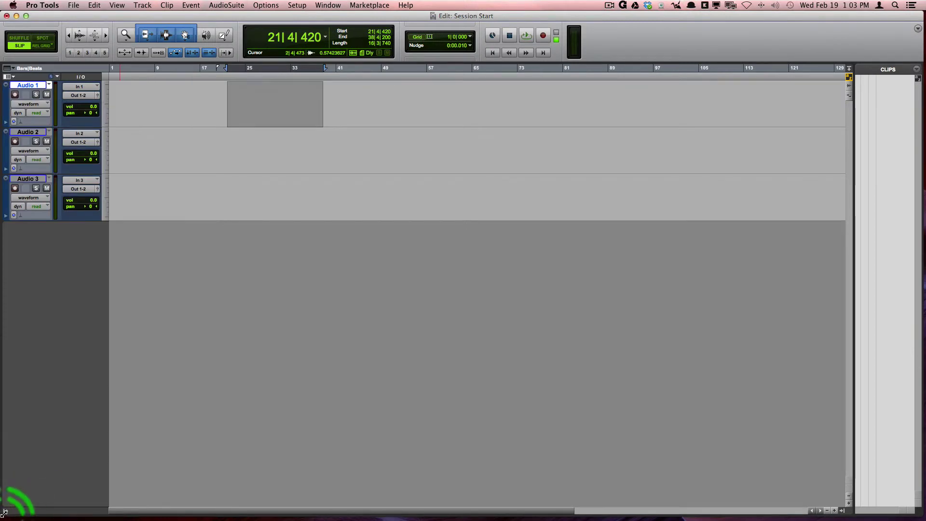
{"action": "left_click", "coordinate": [6, 511]}
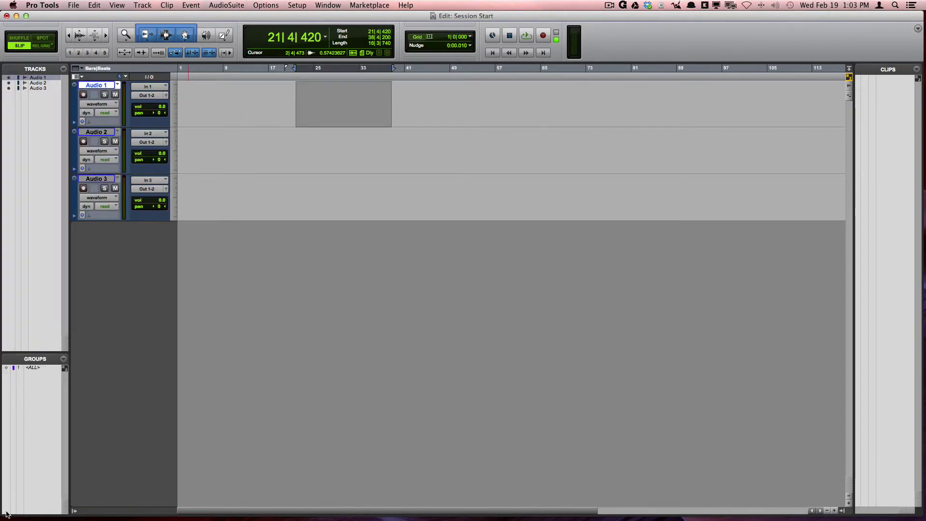
{"action": "left_click", "coordinate": [849, 71]}
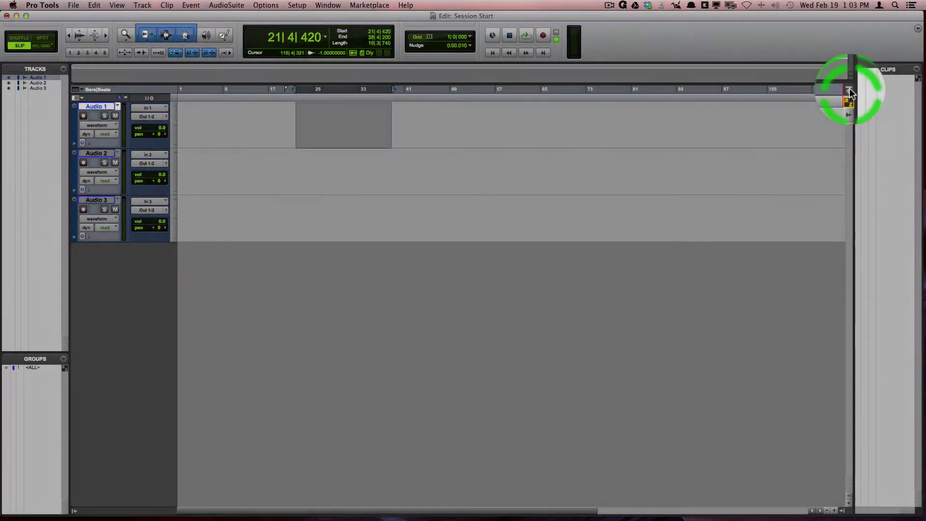
{"action": "left_click", "coordinate": [850, 90]}
{"action": "left_click", "coordinate": [850, 69]}
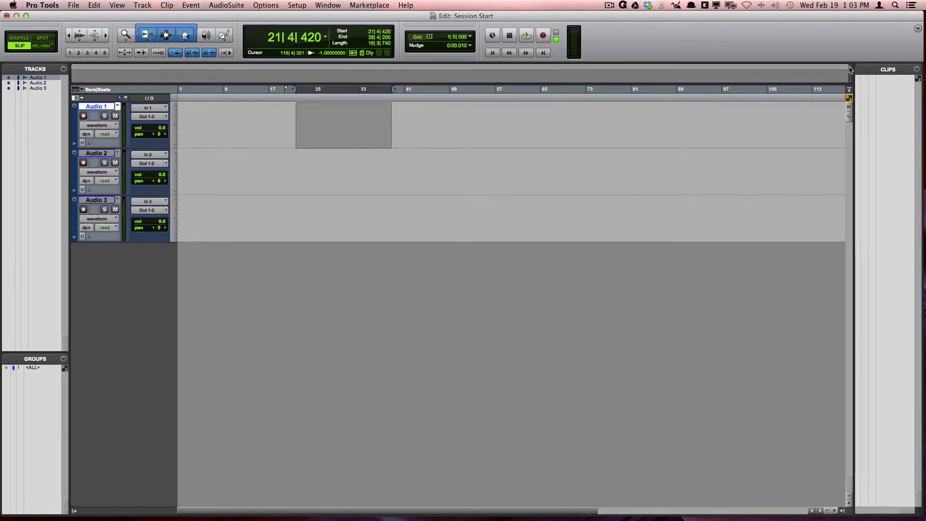
{"action": "left_click", "coordinate": [850, 90]}
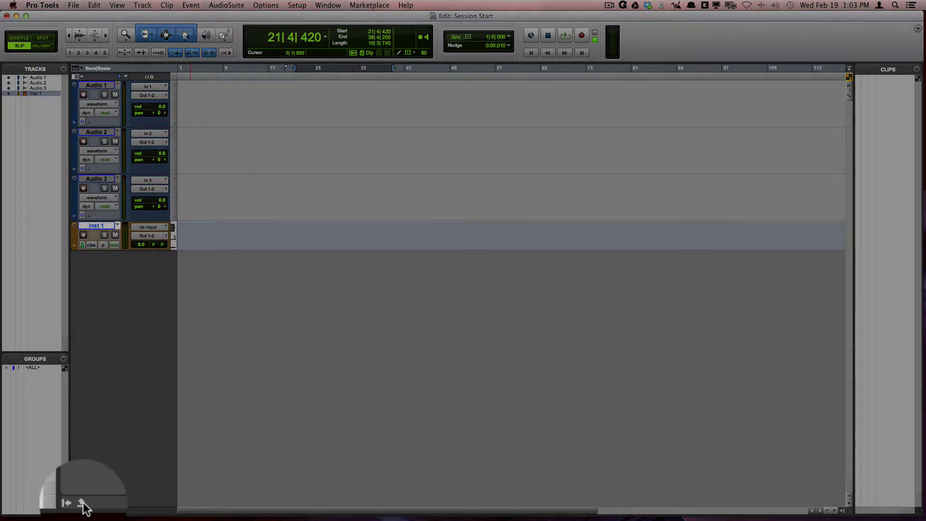
Show then hide the MIDI editor pane, and delete the Inst 1 track
{"action": "left_click", "coordinate": [83, 503]}
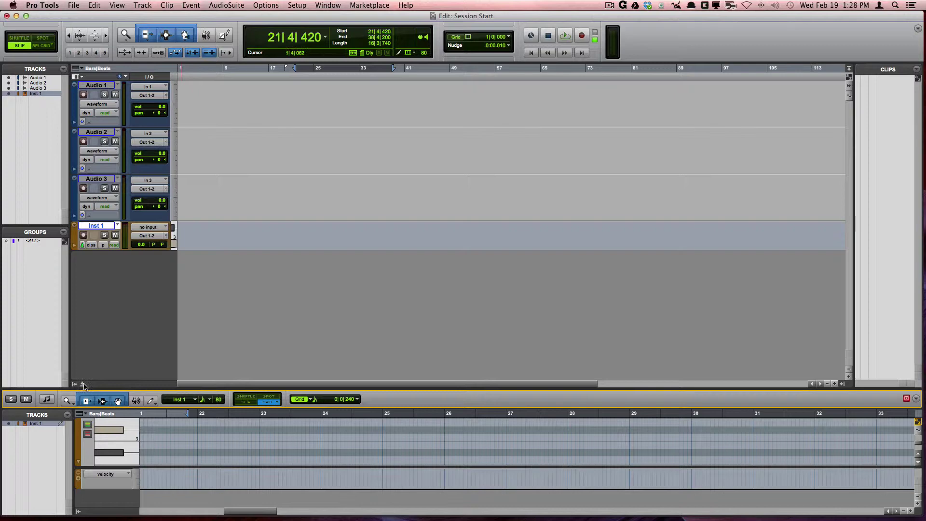
{"action": "left_click", "coordinate": [83, 384]}
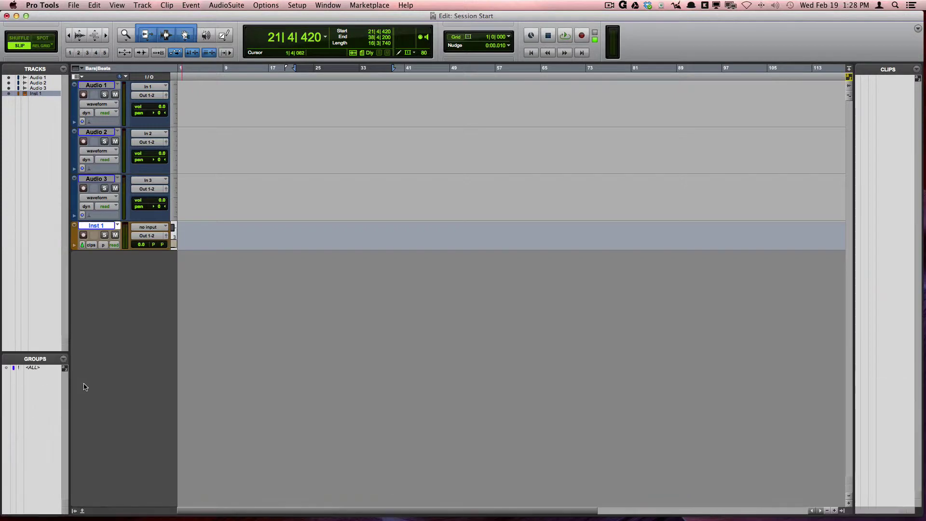
{"action": "right_click", "coordinate": [103, 229]}
{"action": "left_click", "coordinate": [125, 311]}
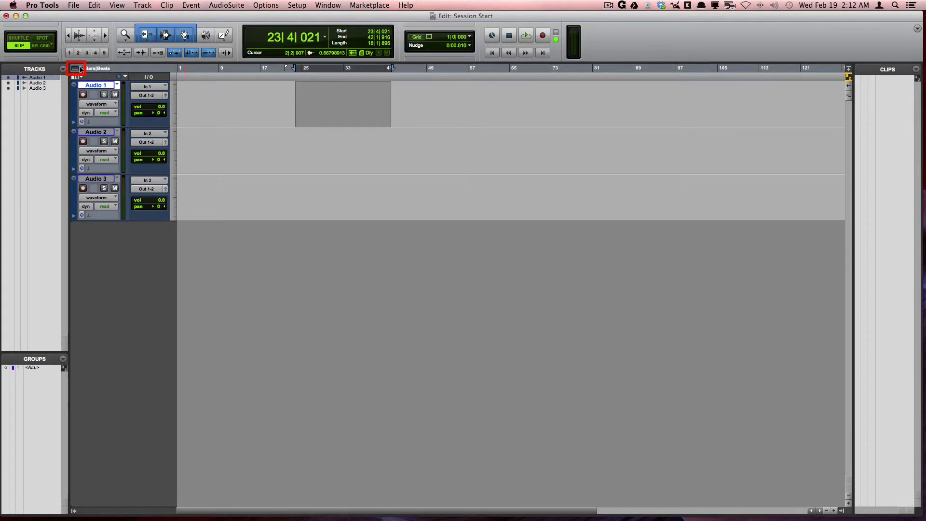
Show the Min:Secs, Timecode, Samples and Markers rulers
{"action": "left_click", "coordinate": [81, 69]}
{"action": "left_click", "coordinate": [104, 81]}
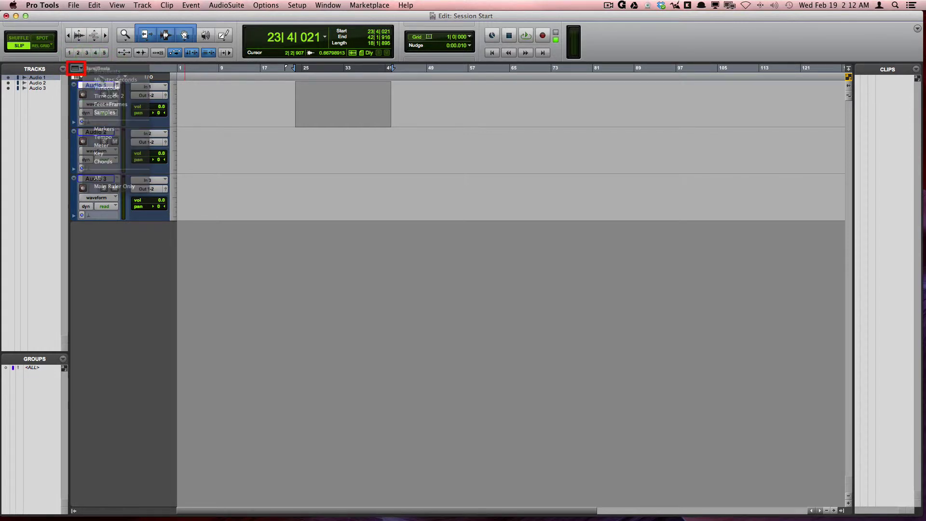
{"action": "left_click", "coordinate": [81, 69]}
{"action": "left_click", "coordinate": [103, 87]}
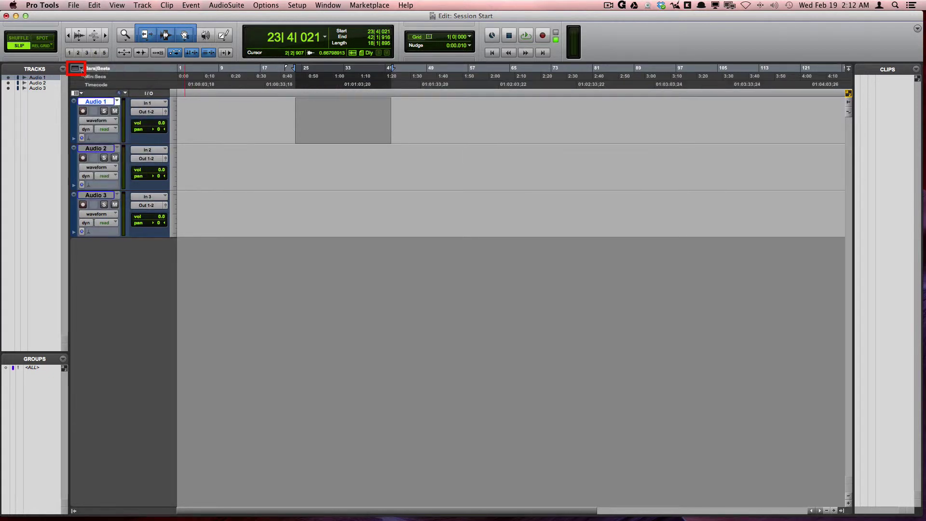
{"action": "left_click", "coordinate": [80, 68]}
{"action": "left_click", "coordinate": [104, 113]}
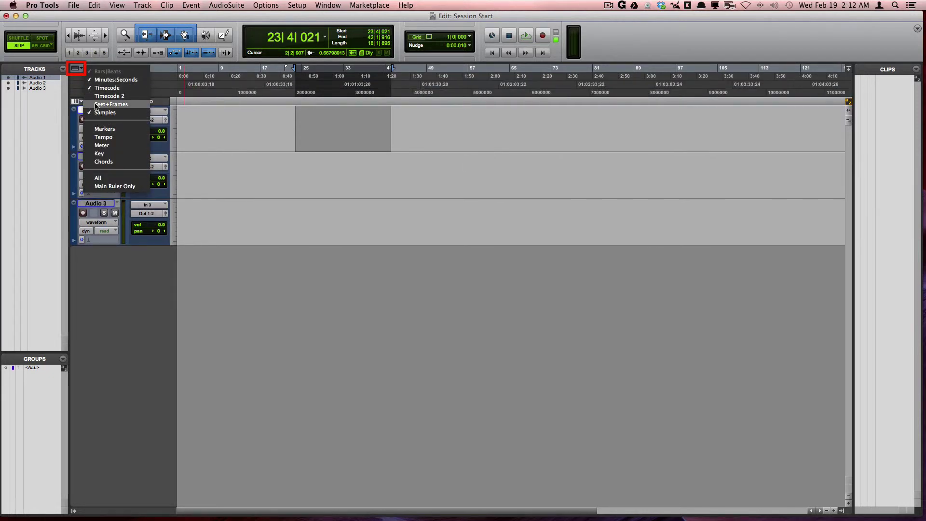
{"action": "left_click", "coordinate": [104, 129]}
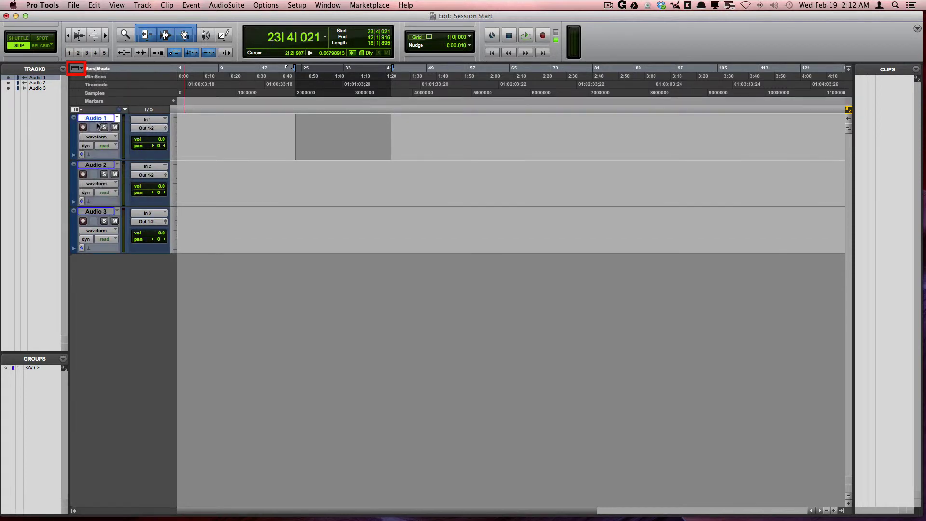
Cycle the main timebase through Min:Secs, Timecode and Bars|Beats, ending on Timecode
{"action": "left_click", "coordinate": [101, 77]}
{"action": "left_click", "coordinate": [112, 84]}
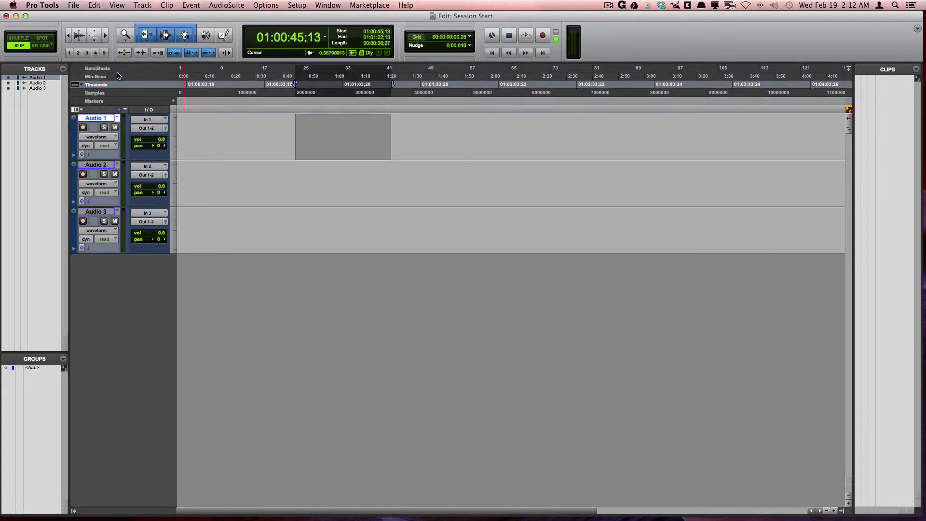
{"action": "left_click", "coordinate": [118, 69]}
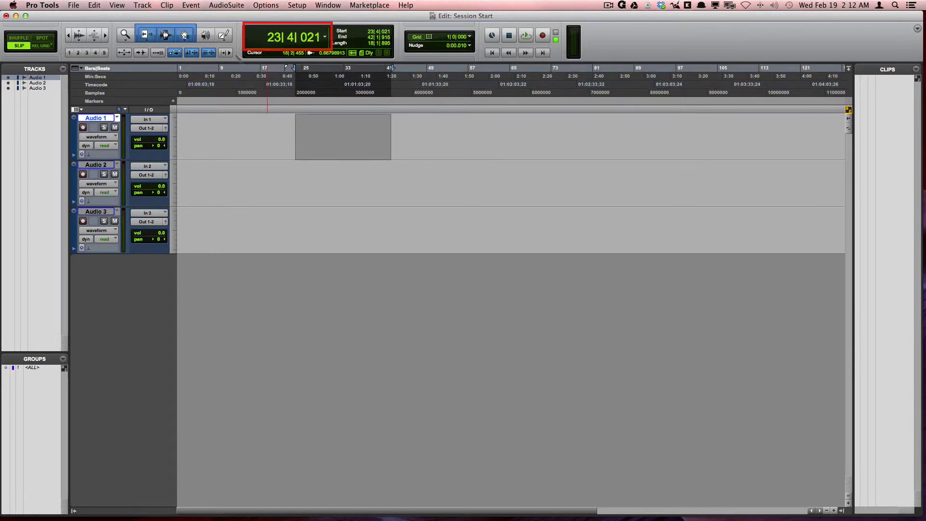
{"action": "left_click", "coordinate": [110, 78]}
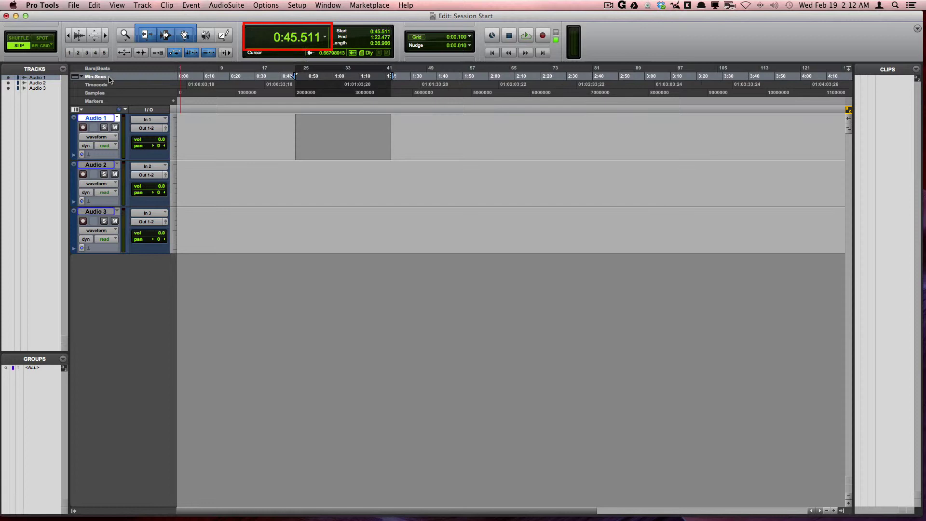
{"action": "left_click", "coordinate": [107, 87]}
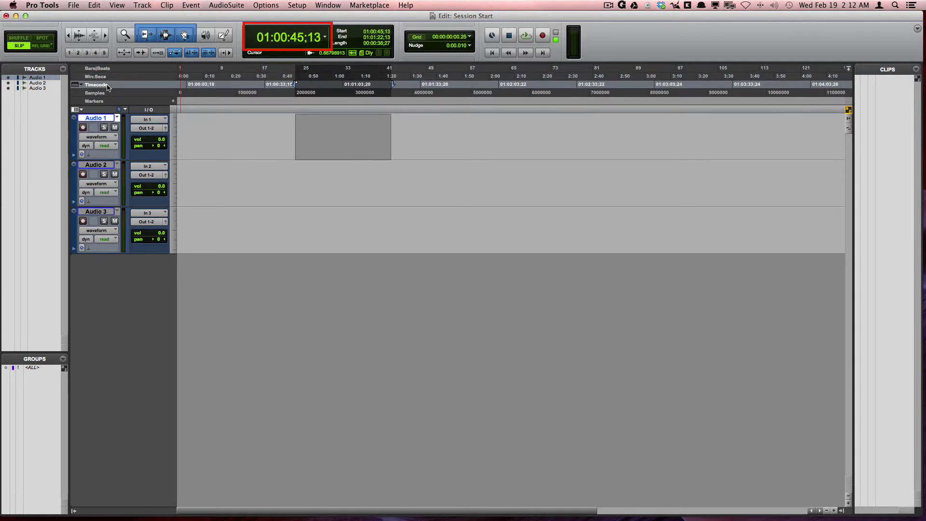
{"action": "left_click", "coordinate": [107, 87]}
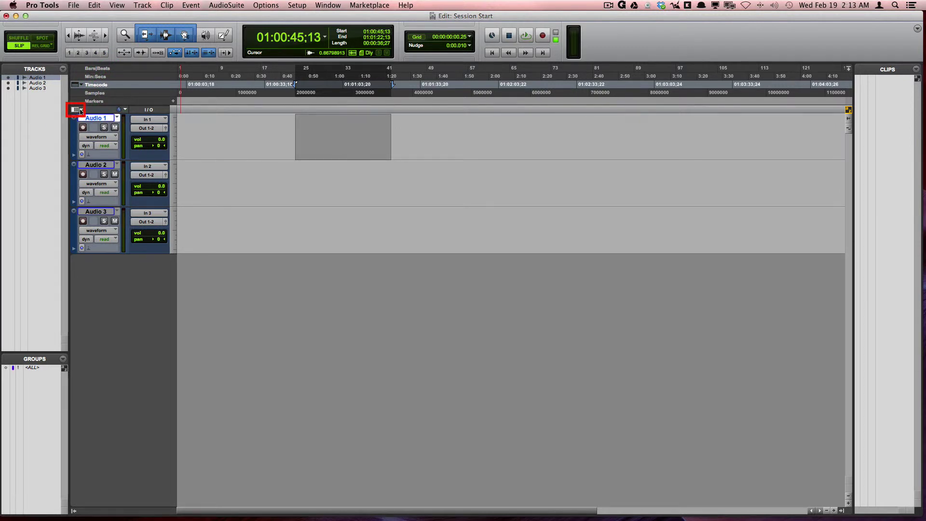
Enable the Comments, Instrument, Inserts A-E, Sends A-E and Real-Time Properties columns
{"action": "left_click", "coordinate": [80, 110]}
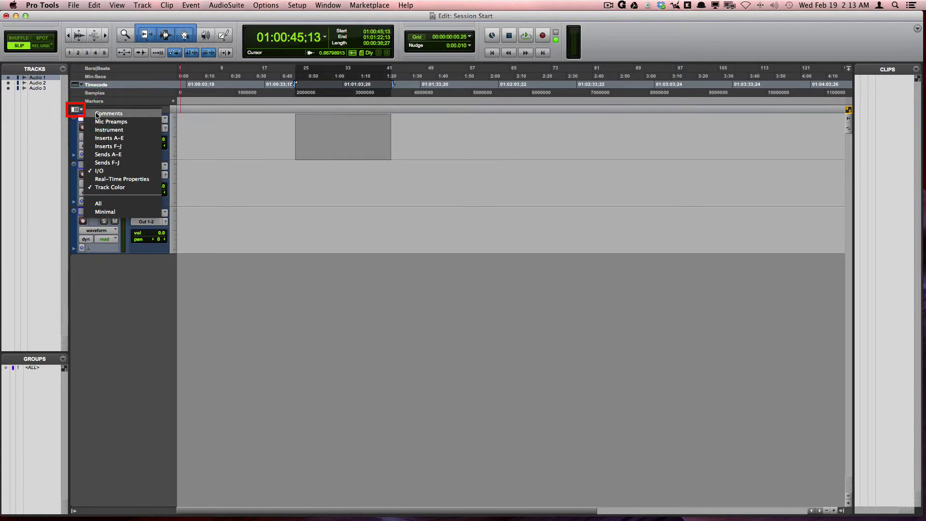
{"action": "left_click", "coordinate": [96, 113]}
{"action": "left_click", "coordinate": [76, 109]}
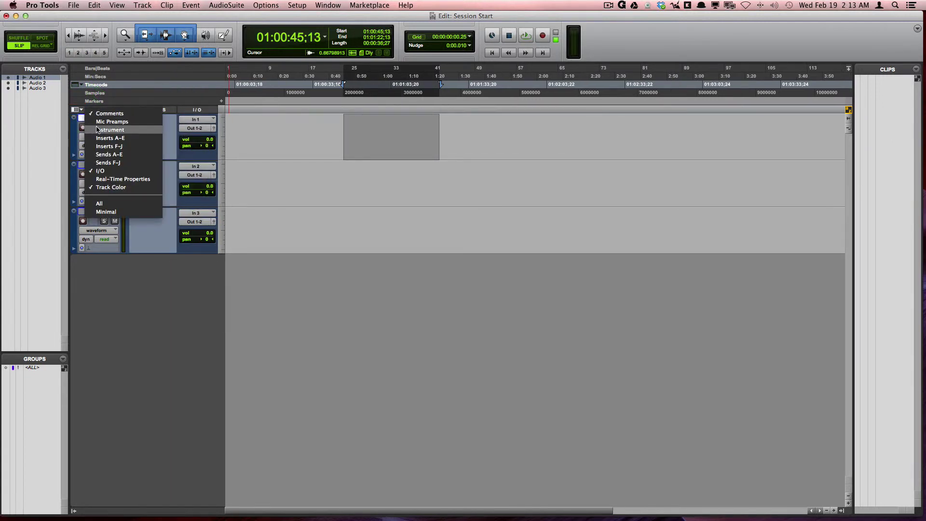
{"action": "left_click", "coordinate": [96, 129]}
{"action": "left_click", "coordinate": [81, 110]}
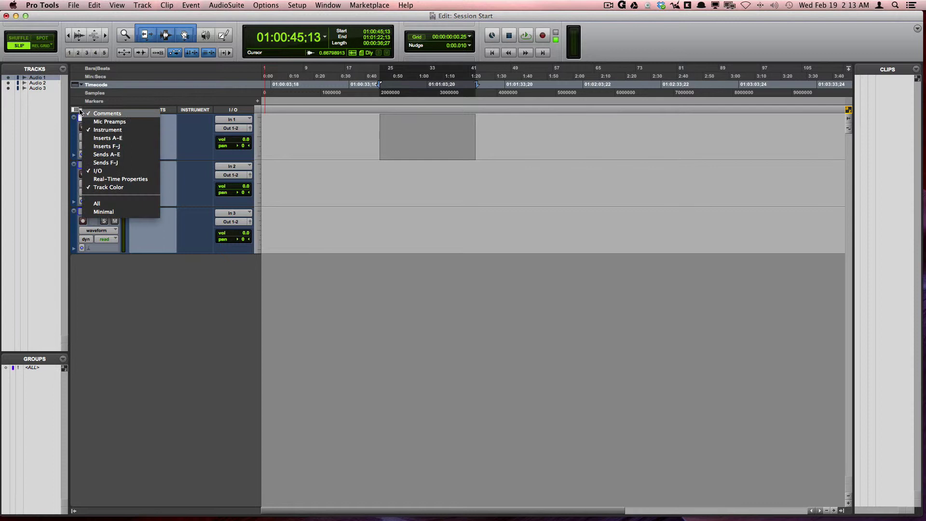
{"action": "left_click", "coordinate": [95, 134]}
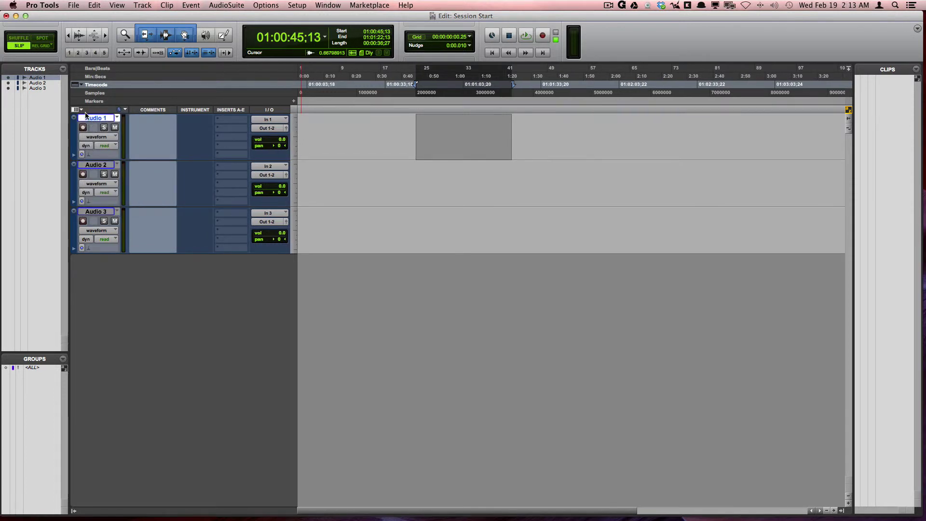
{"action": "left_click", "coordinate": [80, 110]}
{"action": "left_click", "coordinate": [96, 153]}
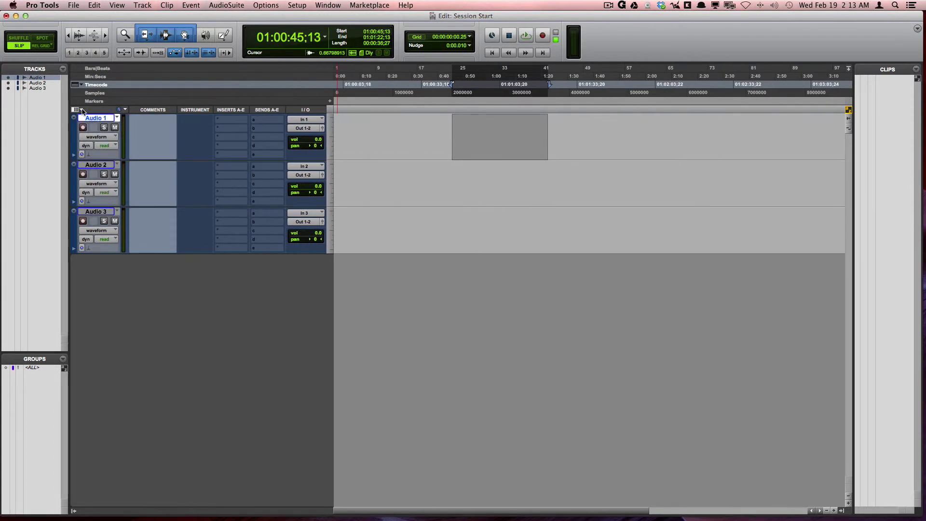
{"action": "left_click", "coordinate": [82, 110]}
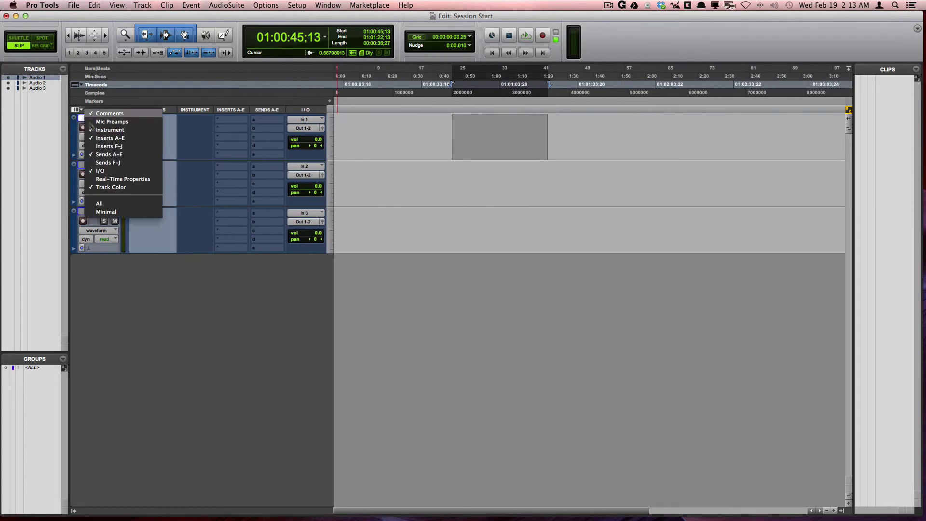
{"action": "left_click", "coordinate": [127, 179]}
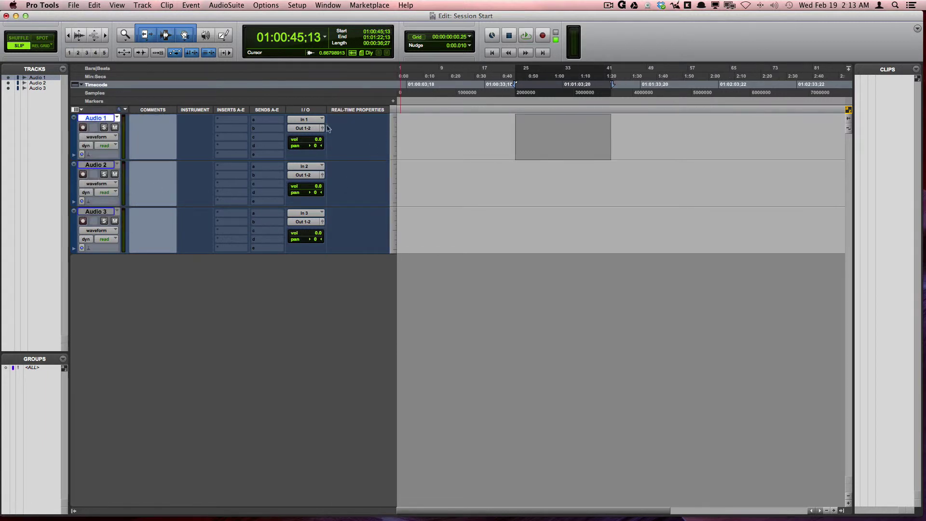
Hide the Comments, Instrument and Real-Time Properties columns
{"action": "left_click", "coordinate": [154, 112], "text": "alt"}
{"action": "left_click", "coordinate": [154, 112], "text": "alt"}
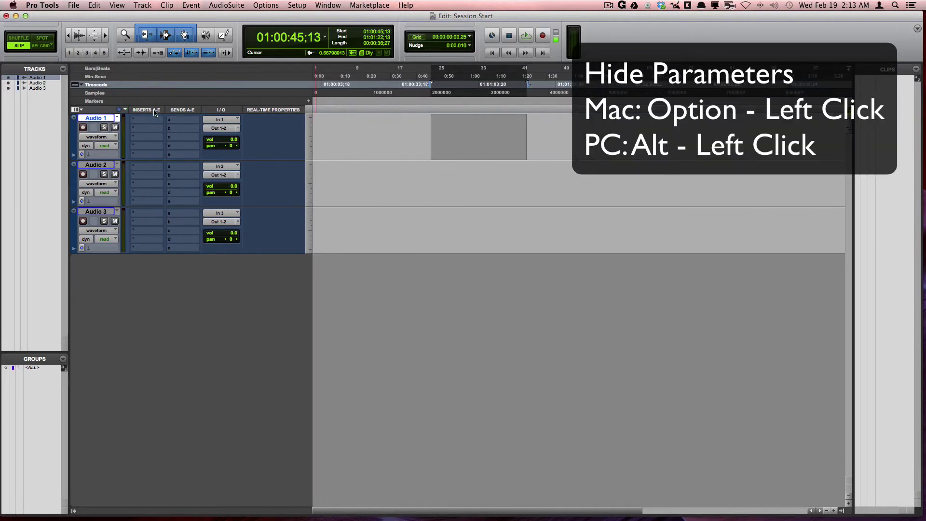
{"action": "left_click", "coordinate": [264, 114], "text": "alt"}
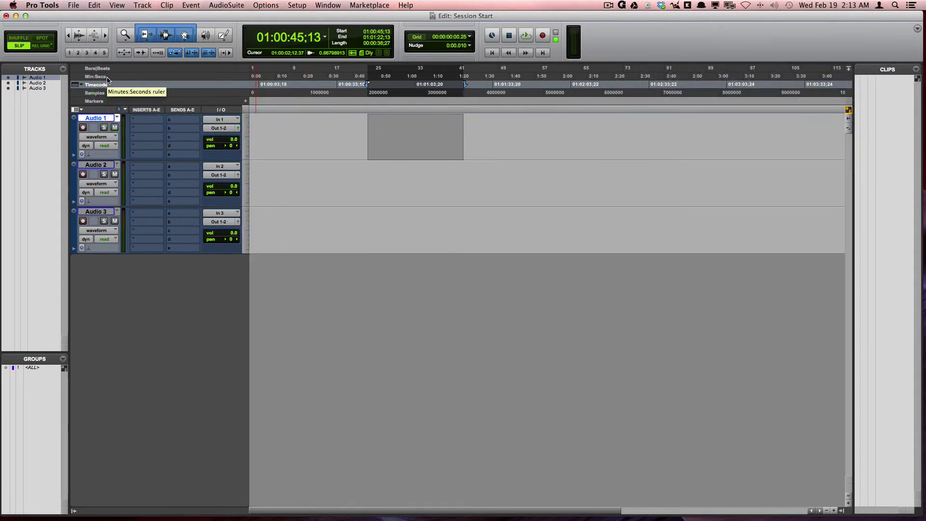
Remove the Timecode and Samples rulers, leaving Min:Secs as the main timebase
{"action": "left_click", "coordinate": [107, 85]}
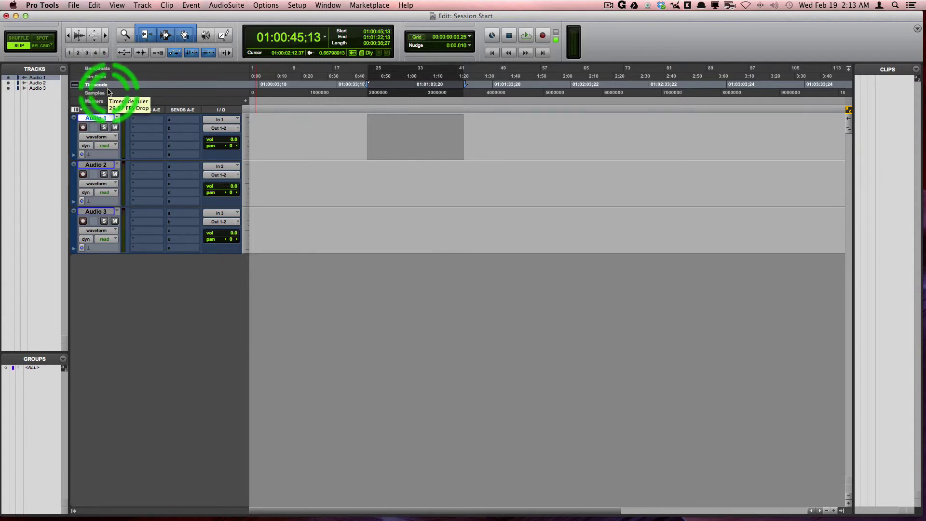
{"action": "left_click", "coordinate": [108, 84], "text": "alt"}
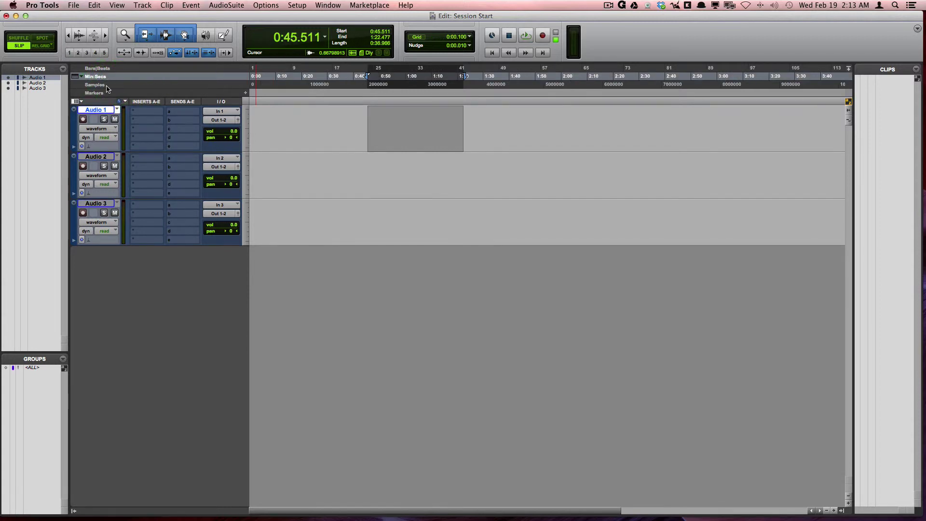
{"action": "left_click", "coordinate": [107, 86], "text": "alt"}
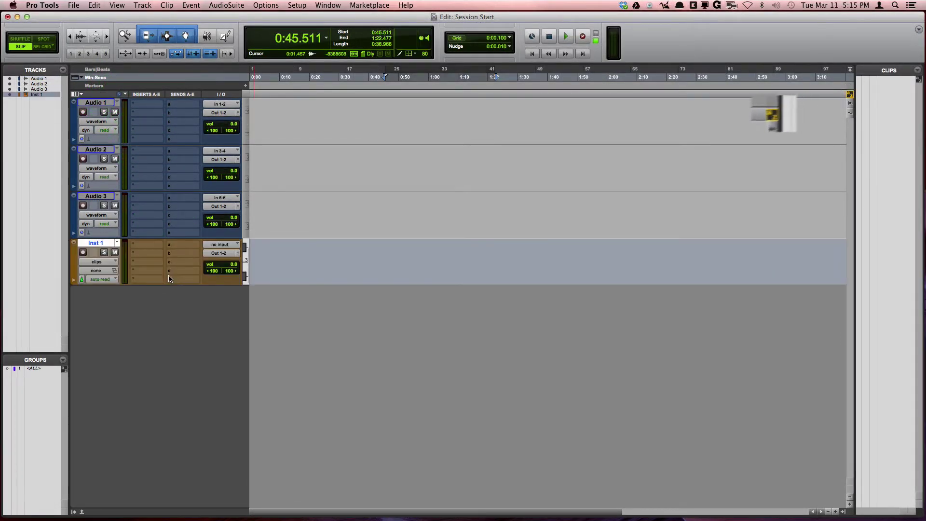
Add an instrument track and open an enlarged MIDI editor pane for it
{"action": "left_click_drag", "start_coordinate": [145, 328], "coordinate": [83, 512]}
{"action": "left_click", "coordinate": [83, 513]}
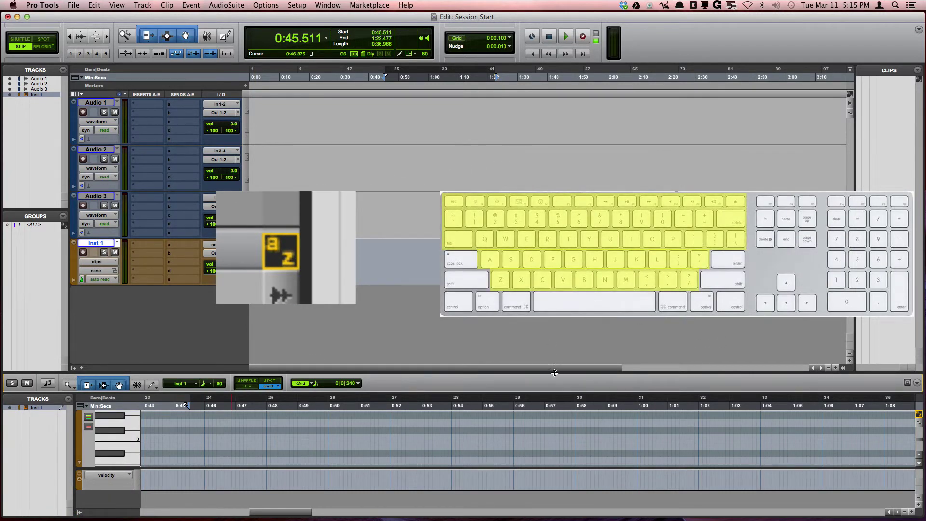
{"action": "left_click_drag", "start_coordinate": [555, 373], "coordinate": [555, 328]}
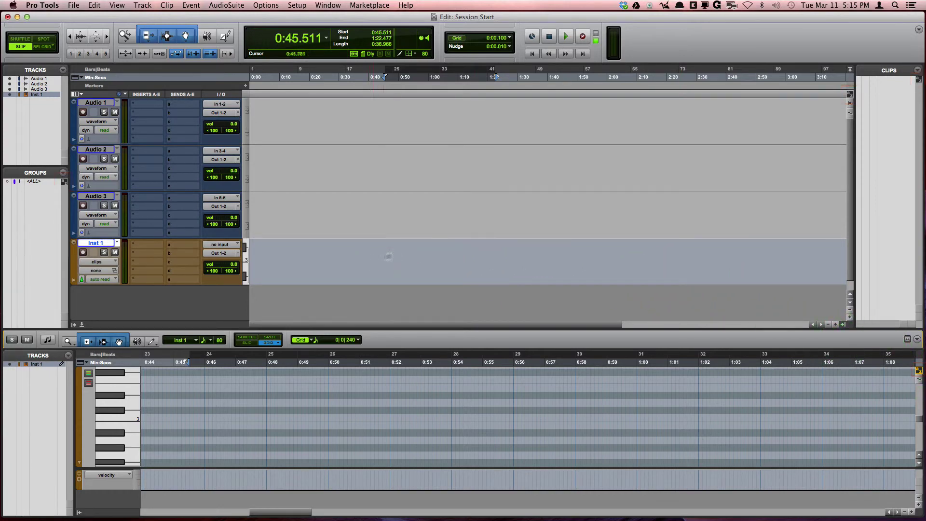
Give the Edit window keyboard focus and delete the Inst 1 track
{"action": "left_click", "coordinate": [840, 95]}
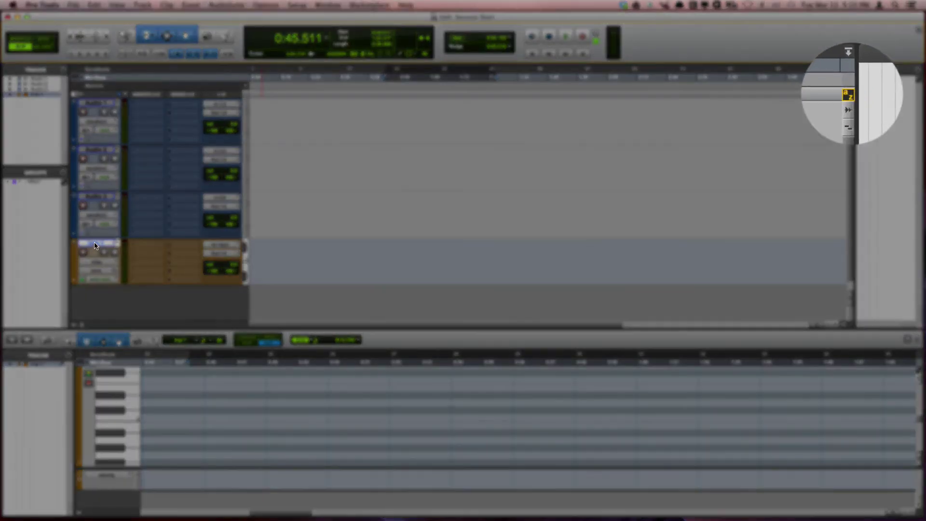
{"action": "right_click", "coordinate": [94, 242]}
{"action": "left_click", "coordinate": [110, 328]}
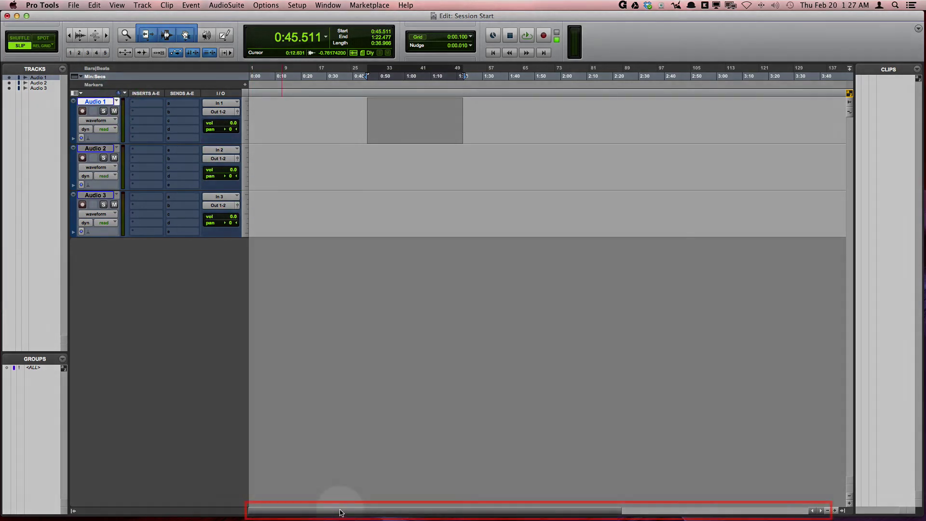
Scroll horizontally, then down through the track list to reveal Audio 6 through Audio 13
{"action": "mouse_move", "coordinate": [341, 512]}
{"action": "left_mouse_down"}
{"action": "mouse_move", "coordinate": [482, 502]}
{"action": "mouse_move", "coordinate": [341, 503]}
{"action": "left_mouse_up"}
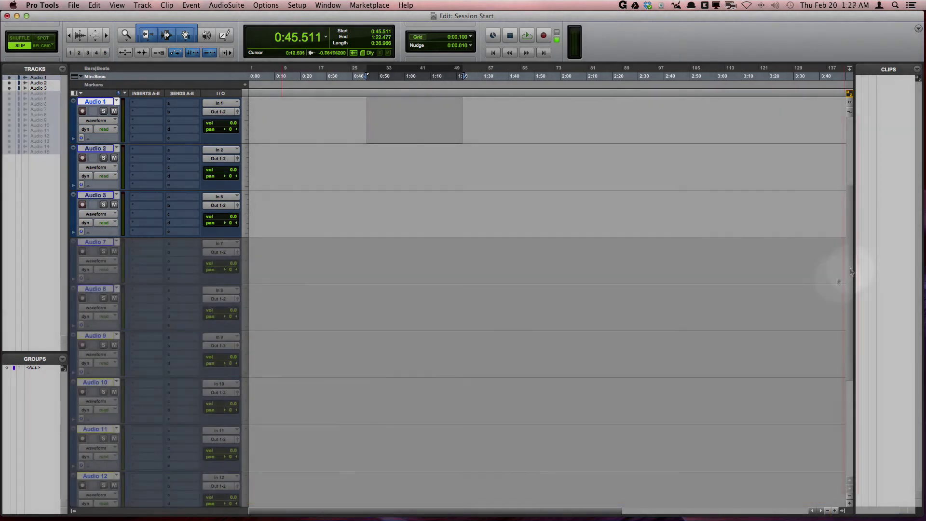
{"action": "scroll", "coordinate": [852, 271], "scroll_direction": "down", "scroll_amount": 3}
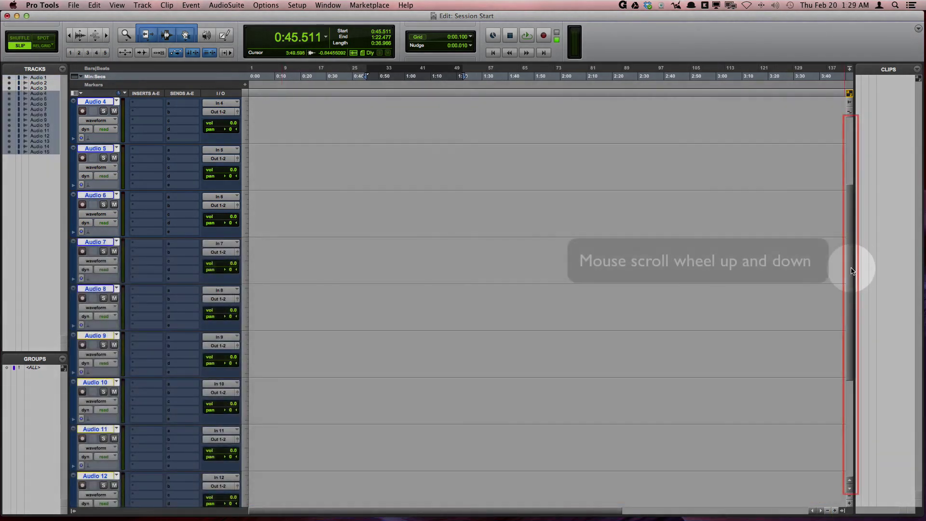
{"action": "scroll", "coordinate": [851, 271], "scroll_direction": "down", "scroll_amount": 4}
{"action": "scroll", "coordinate": [844, 389], "scroll_direction": "up", "scroll_amount": 2}
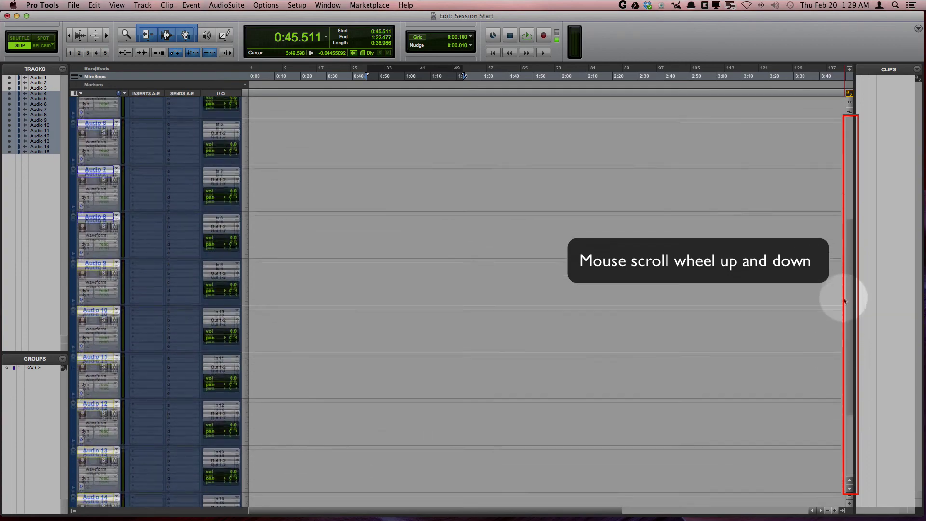